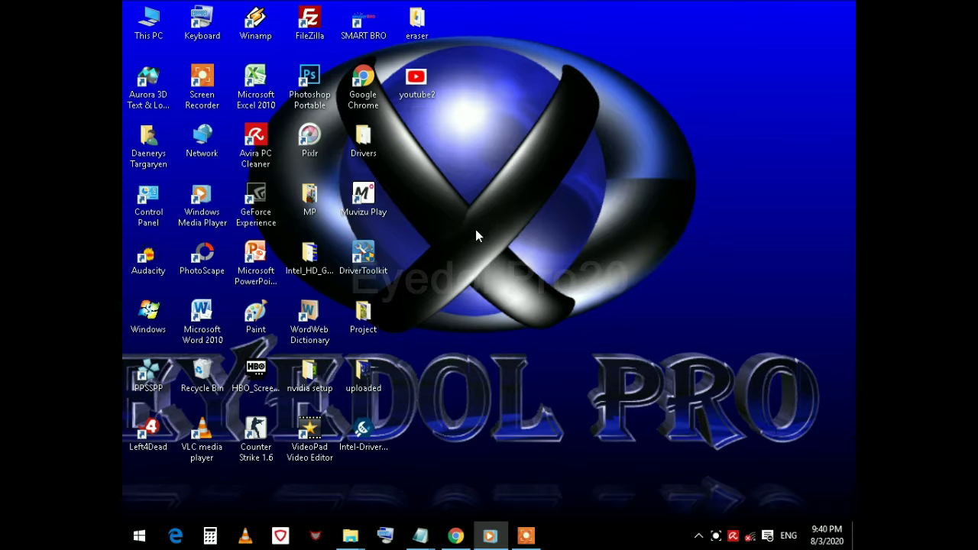
- Preview the youtube2 image, close the preview, and launch Photoshop Portable
double_click(418, 84)
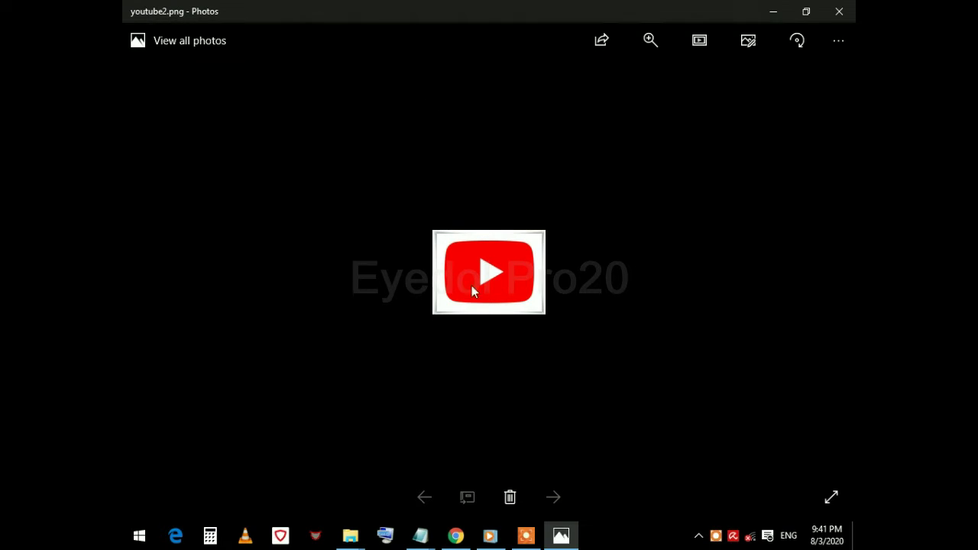
click(838, 14)
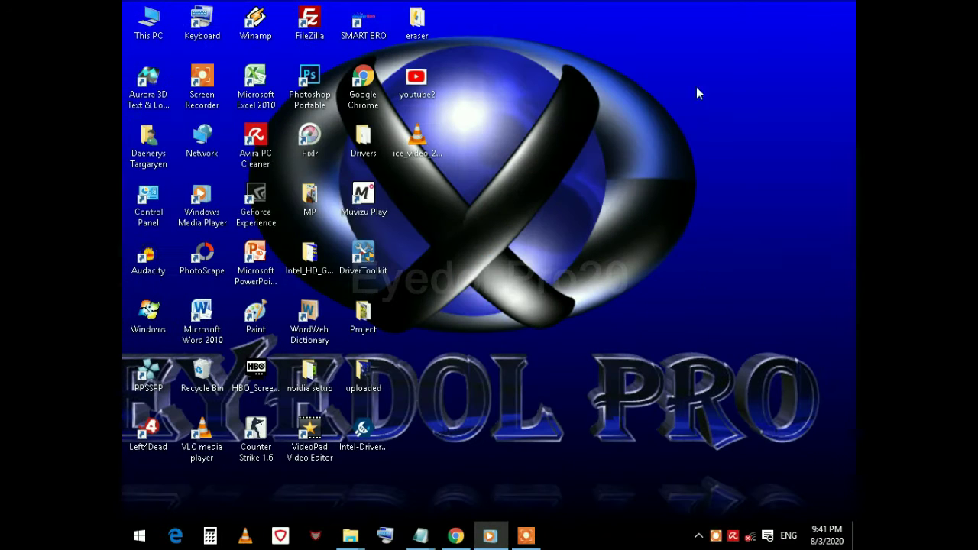
double_click(314, 101)
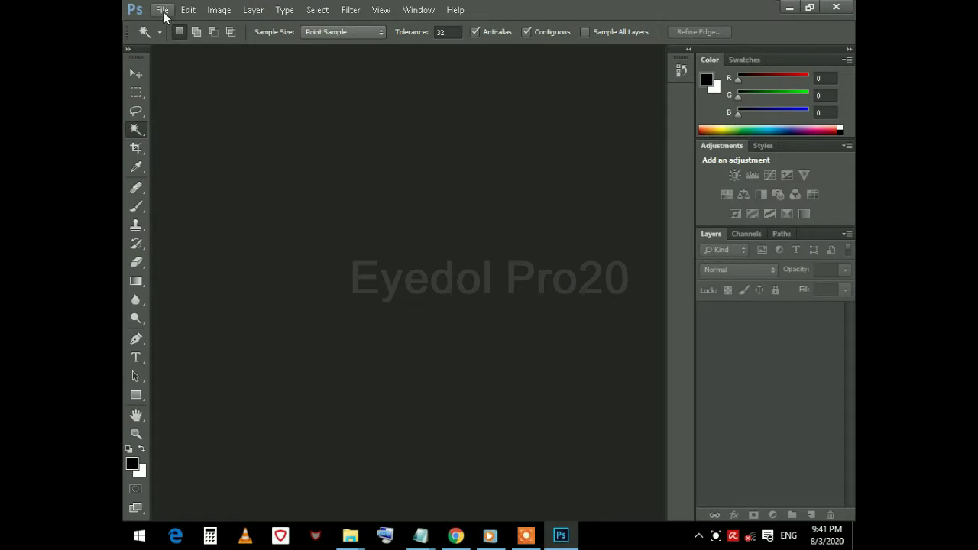
- Open youtube2.png from the Desktop in Photoshop
click(162, 10)
click(172, 38)
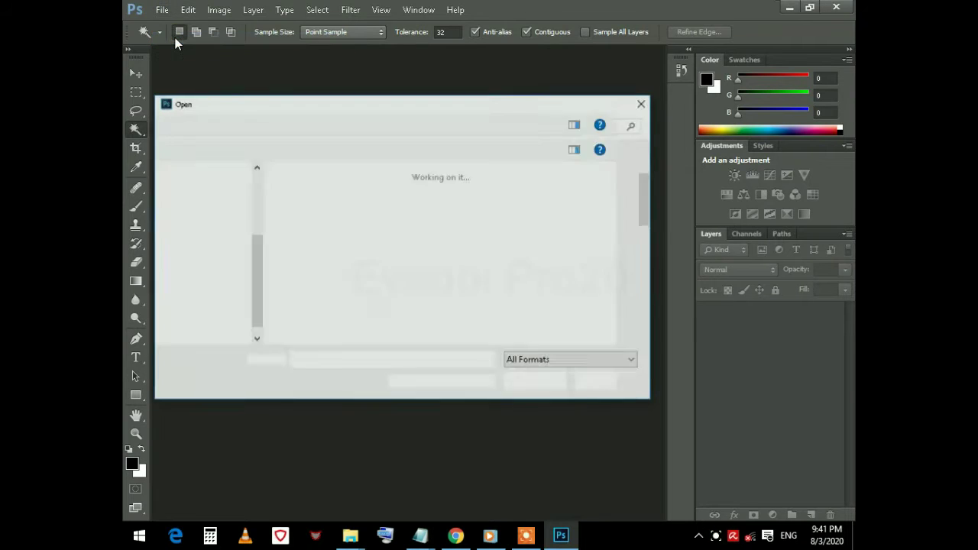
click(222, 215)
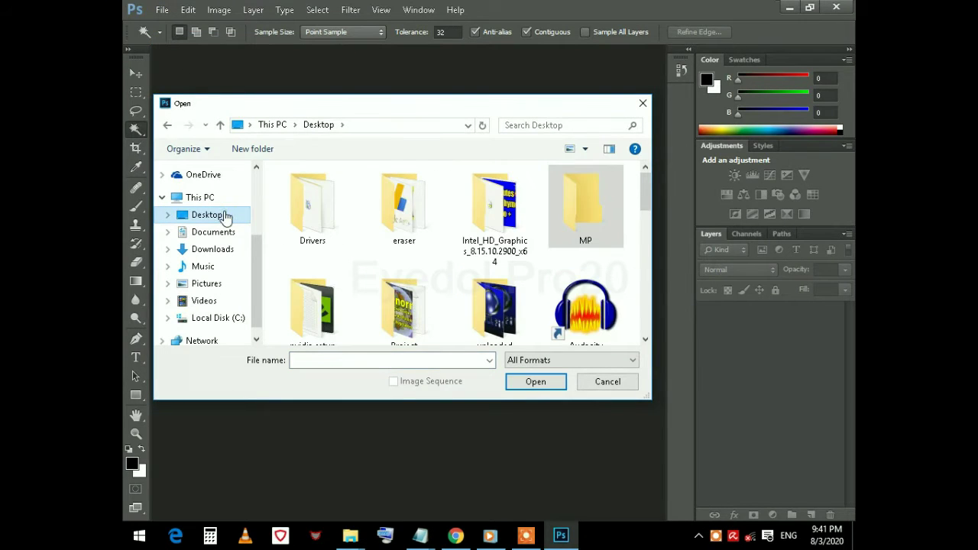
drag(643, 199, 646, 327)
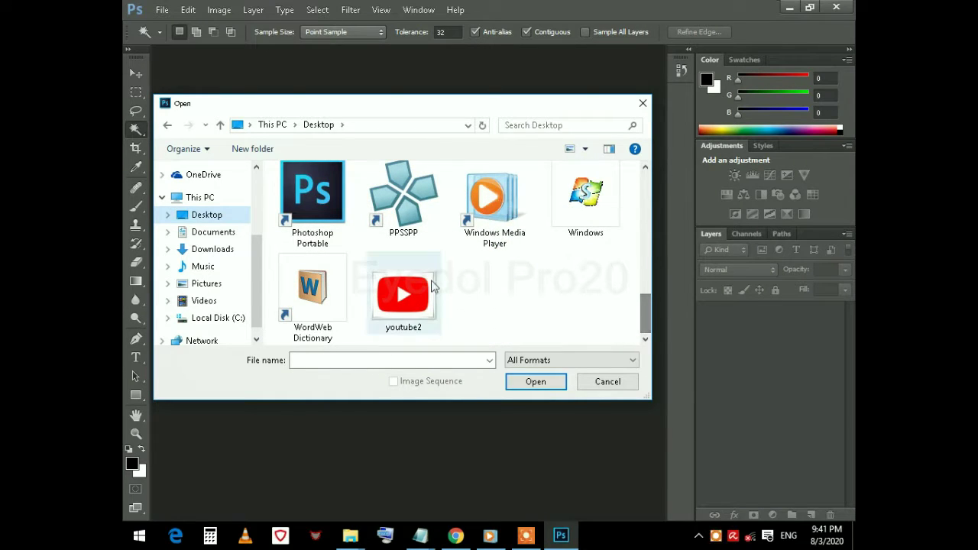
click(432, 286)
click(545, 382)
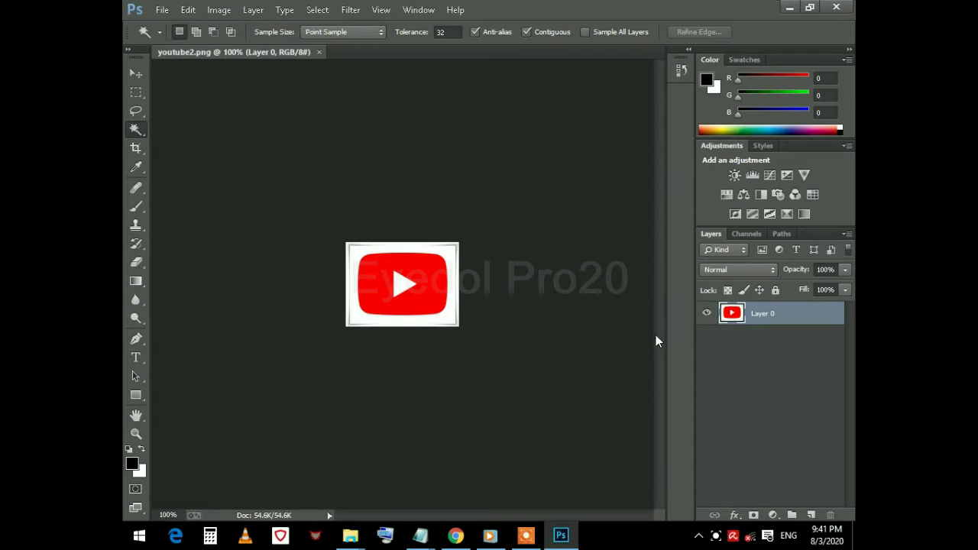
- Zoom the youtube2 logo view to 200% with the Zoom tool
click(128, 71)
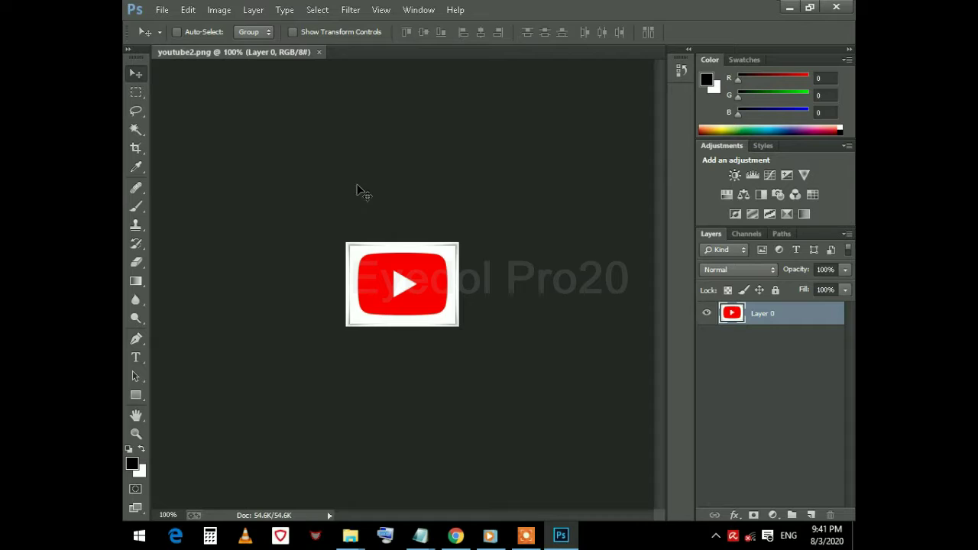
click(136, 436)
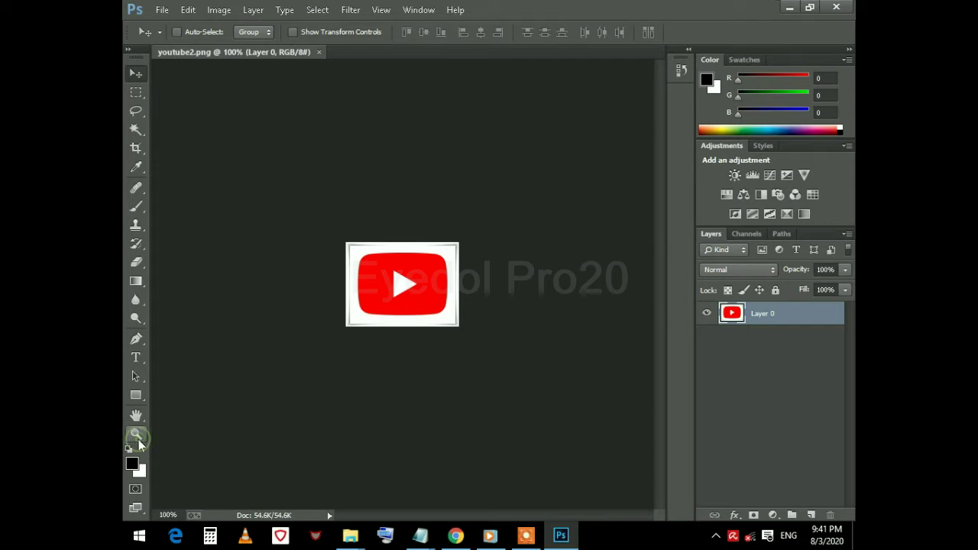
click(249, 308)
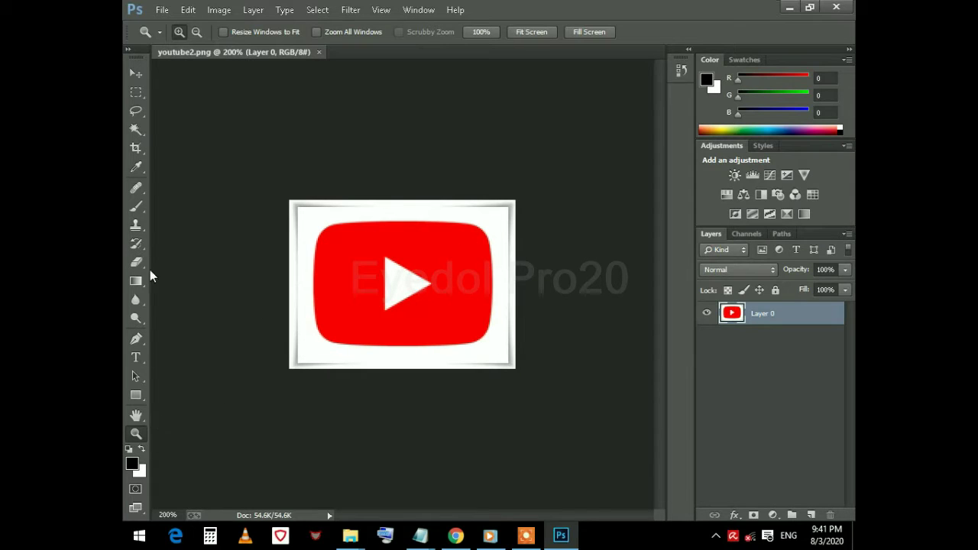
- Duplicate Layer 0 as Layer 0 copy and lock the copy's transparent pixels
right_click(763, 320)
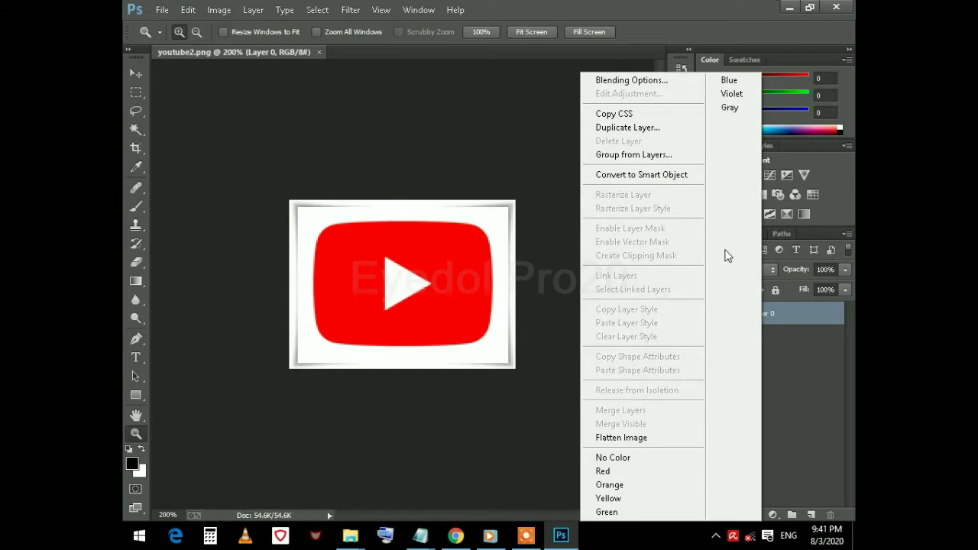
click(650, 135)
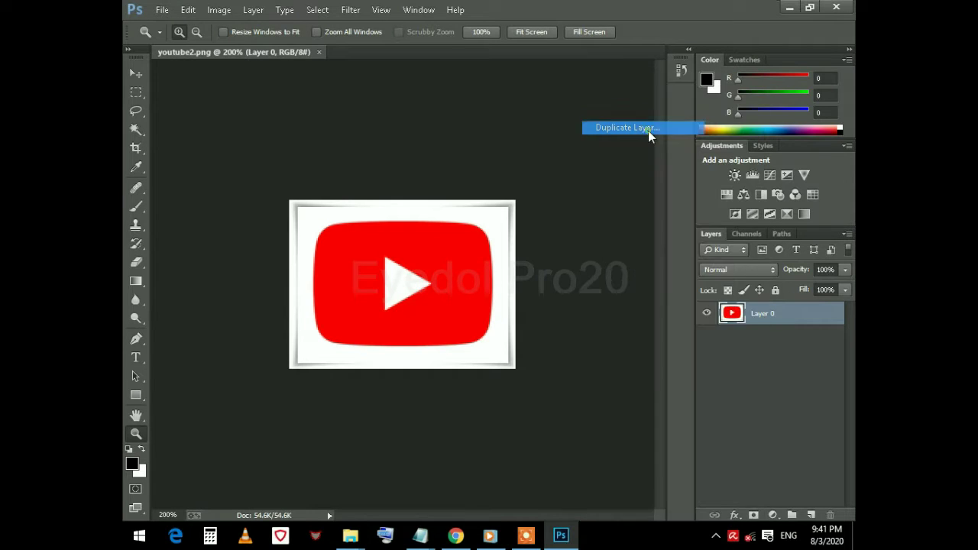
click(626, 162)
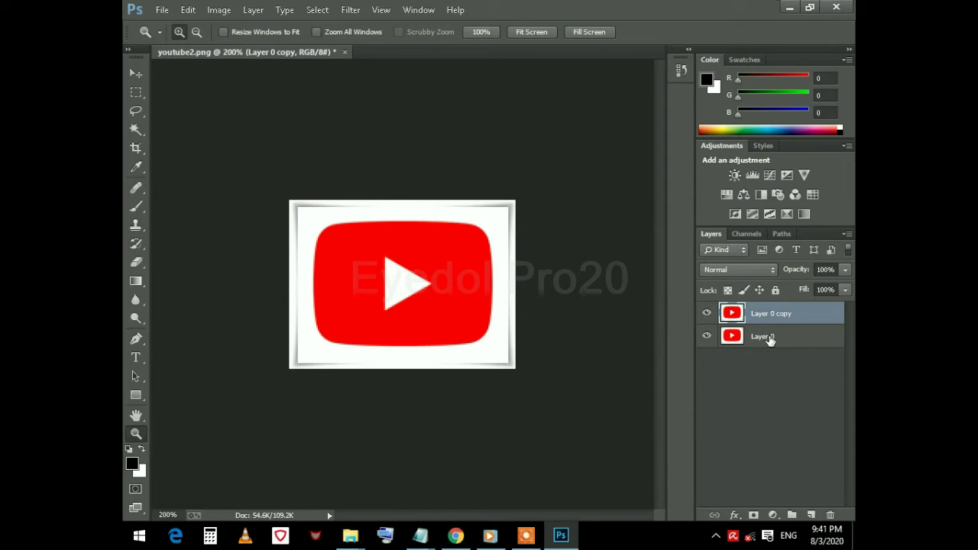
click(727, 289)
- Magic Wand-select the white background on Layer 0 copy, delete it, and deselect
click(135, 130)
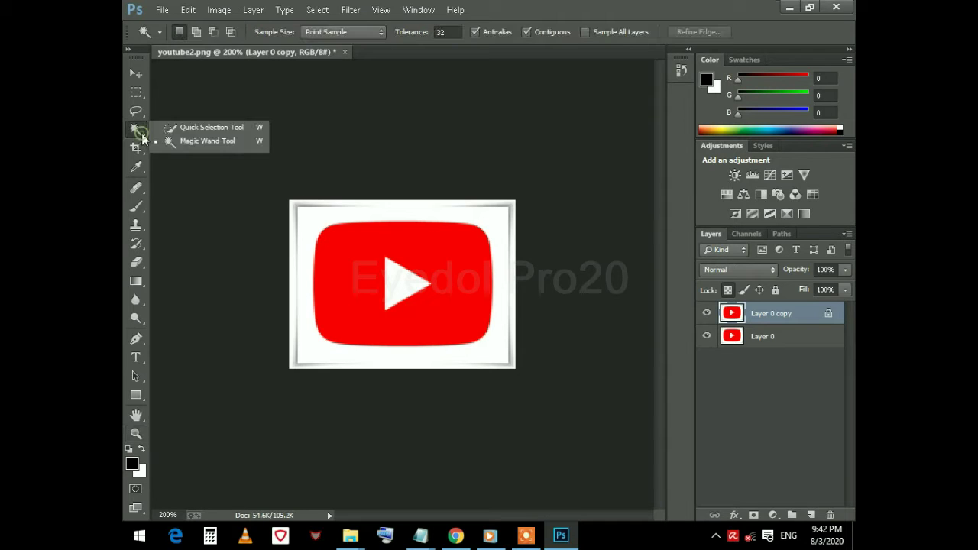
click(231, 145)
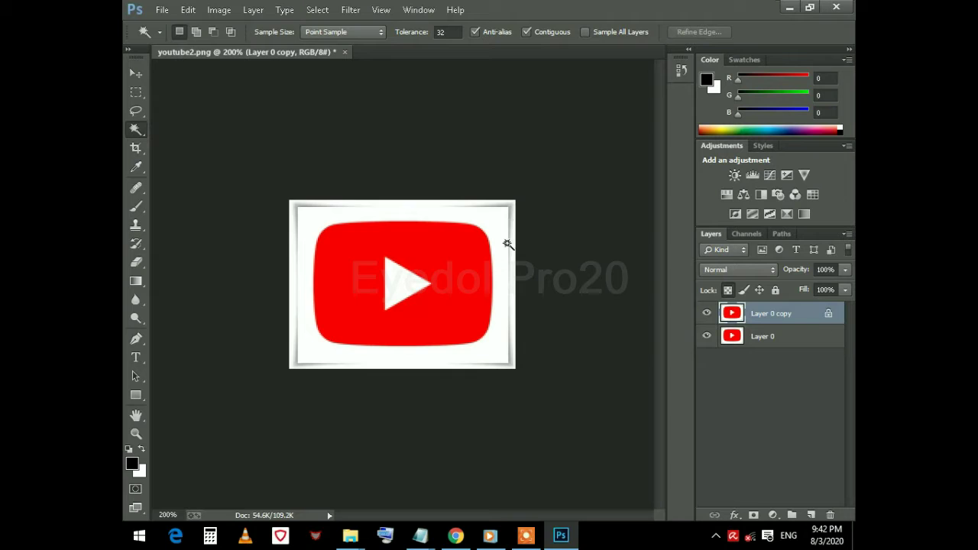
click(501, 246)
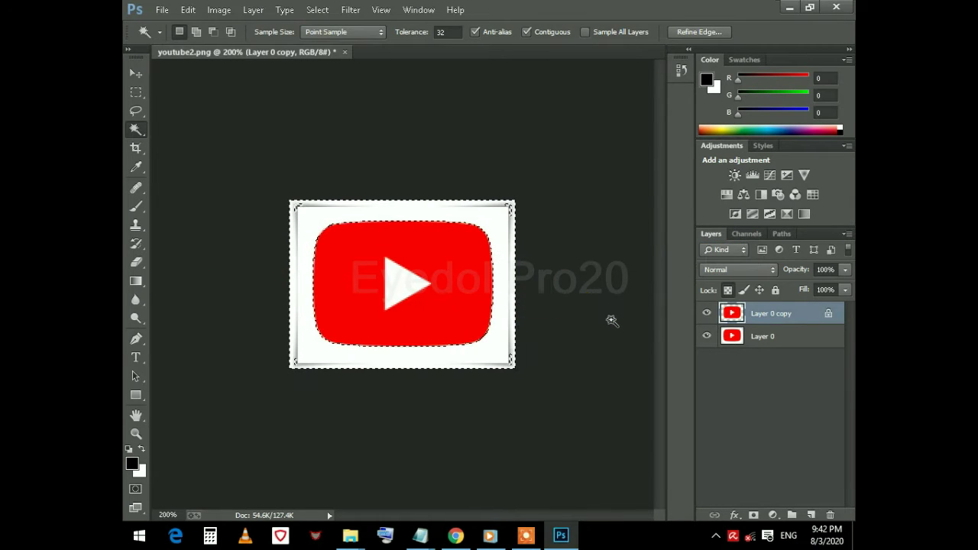
key(ctrl+d)
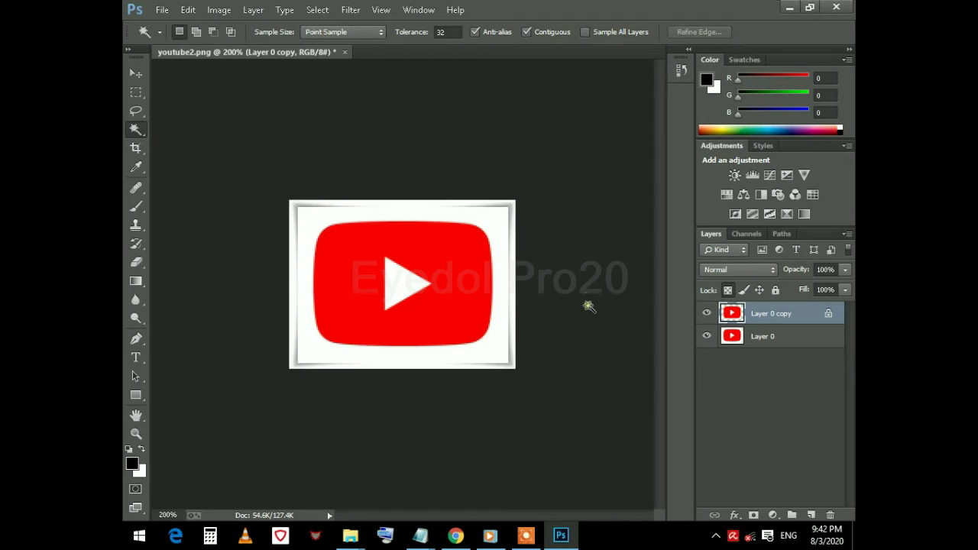
- Delete the original Layer 0, leaving only Layer 0 copy
click(764, 343)
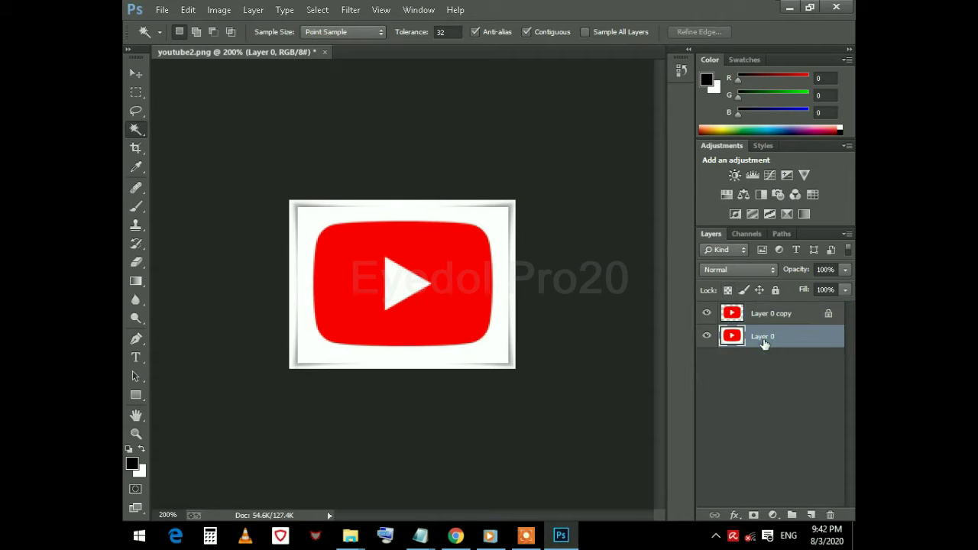
right_click(764, 339)
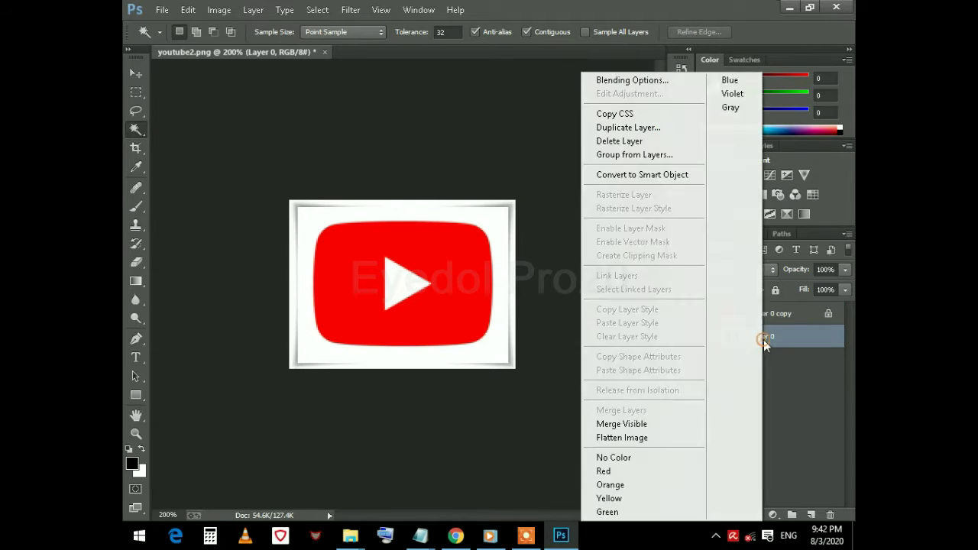
click(642, 141)
click(461, 205)
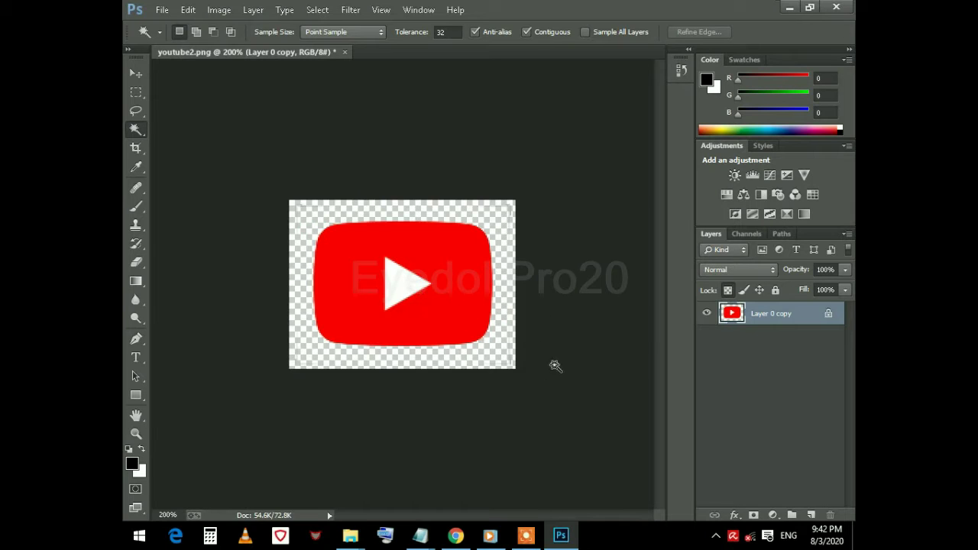
- Save a copy of the transparent logo as PNG named youtube2.png
click(163, 10)
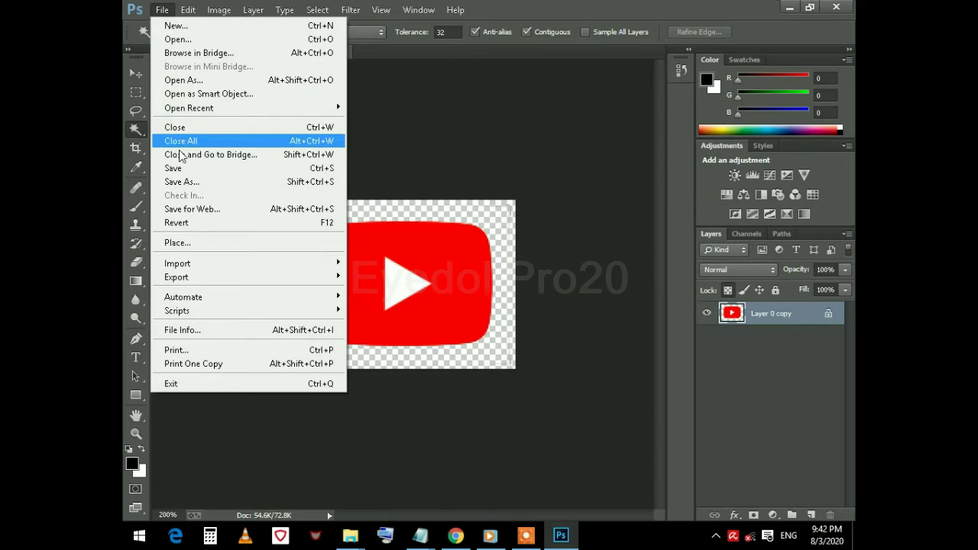
click(183, 182)
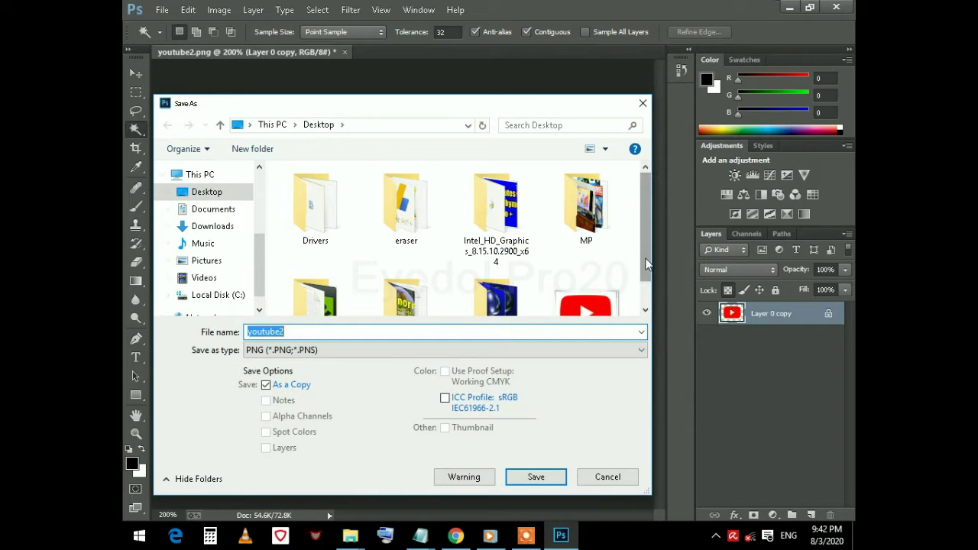
scroll(642, 256, down, 2)
click(599, 302)
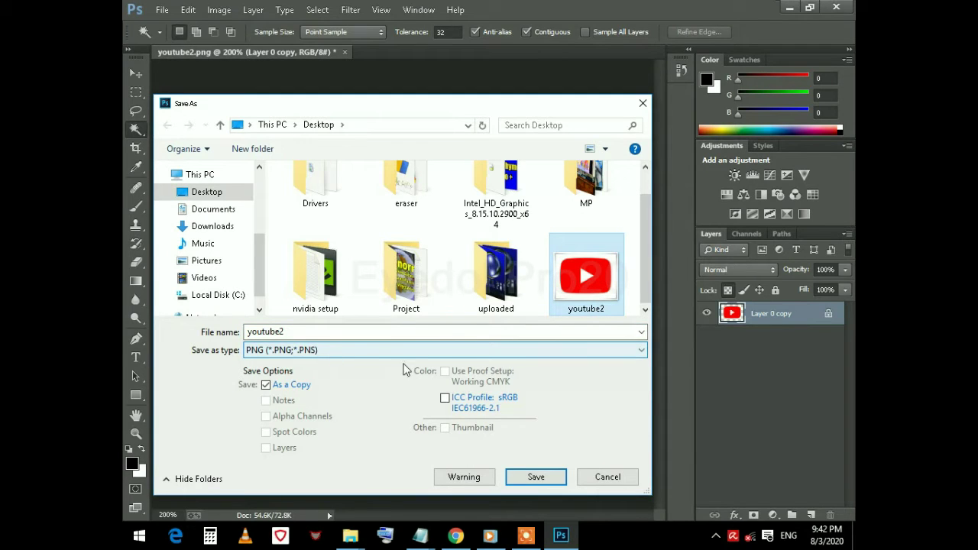
click(522, 355)
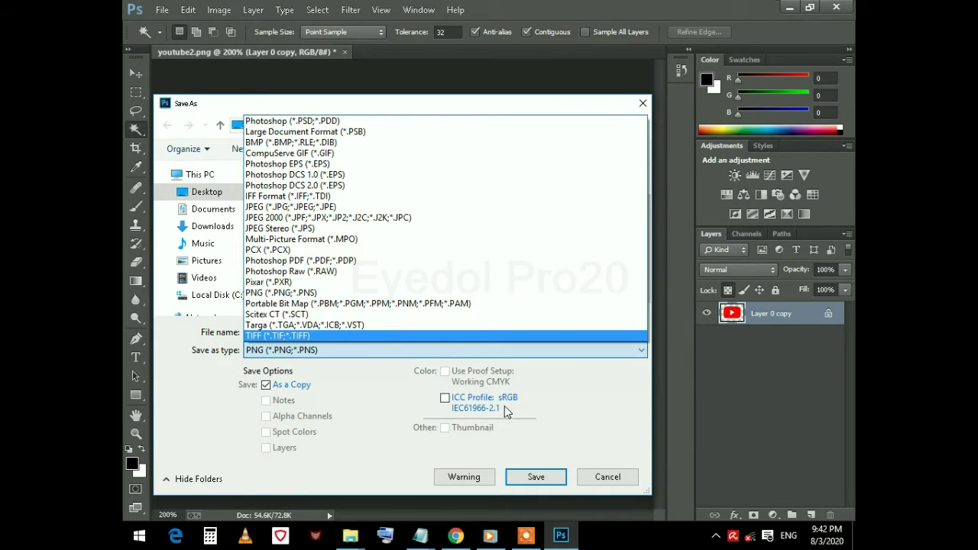
click(281, 292)
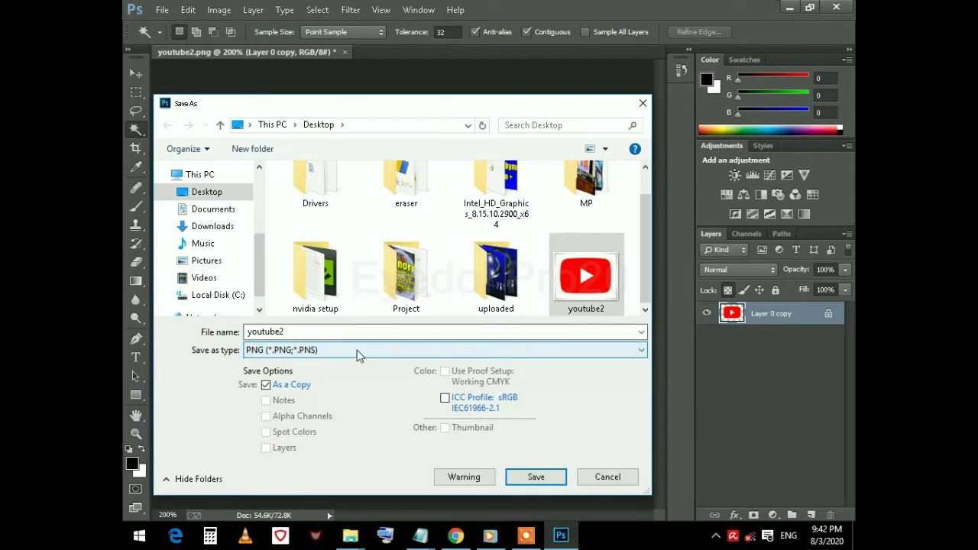
click(542, 476)
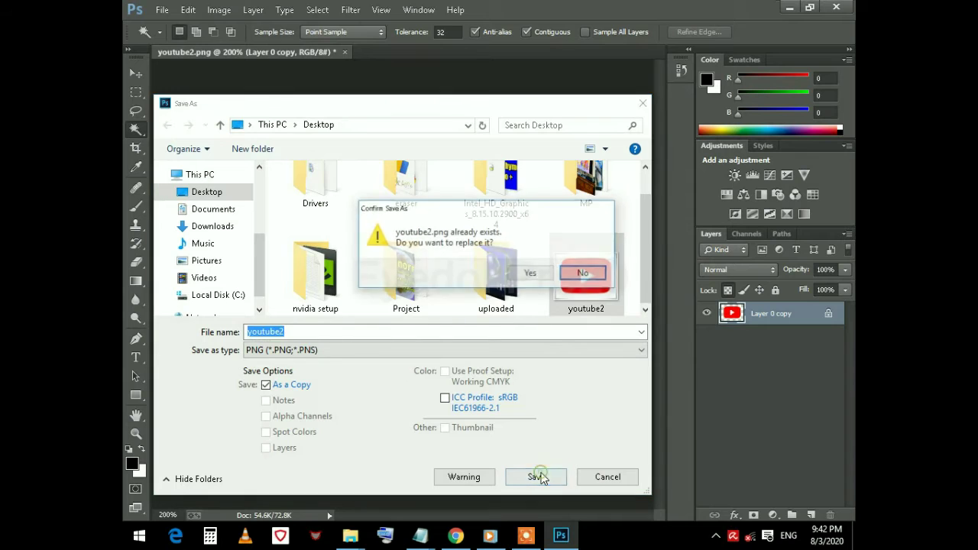
- Replace the existing youtube2.png with default PNG options, then quit Photoshop without saving
click(530, 274)
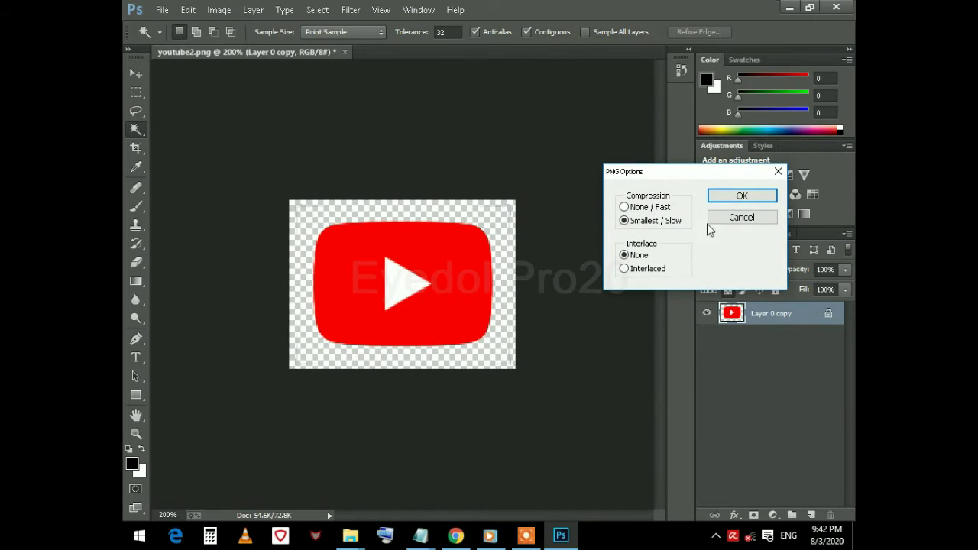
click(745, 197)
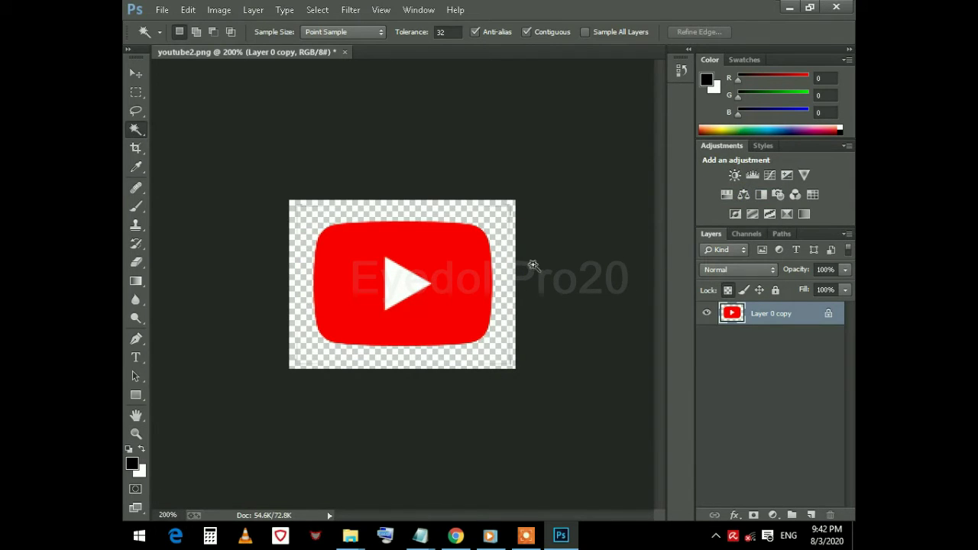
click(835, 7)
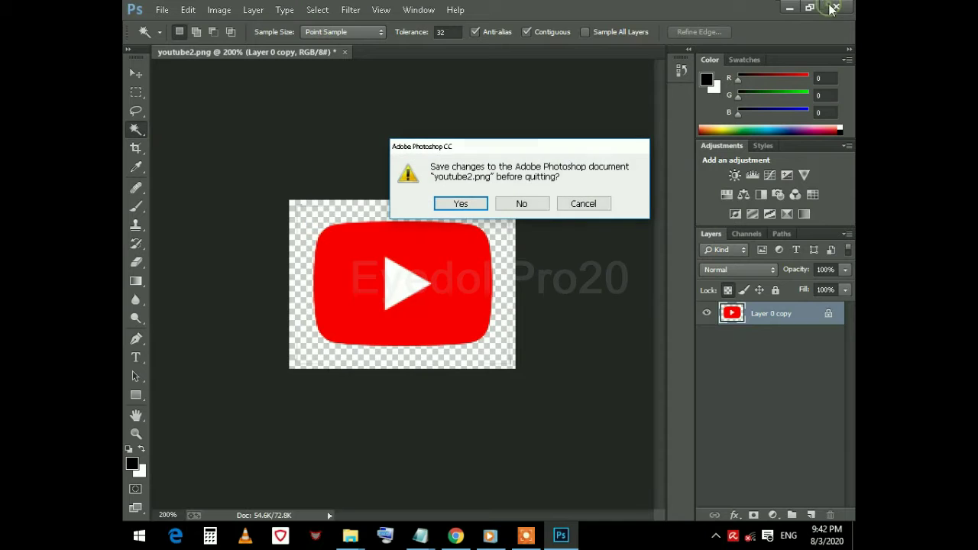
click(534, 207)
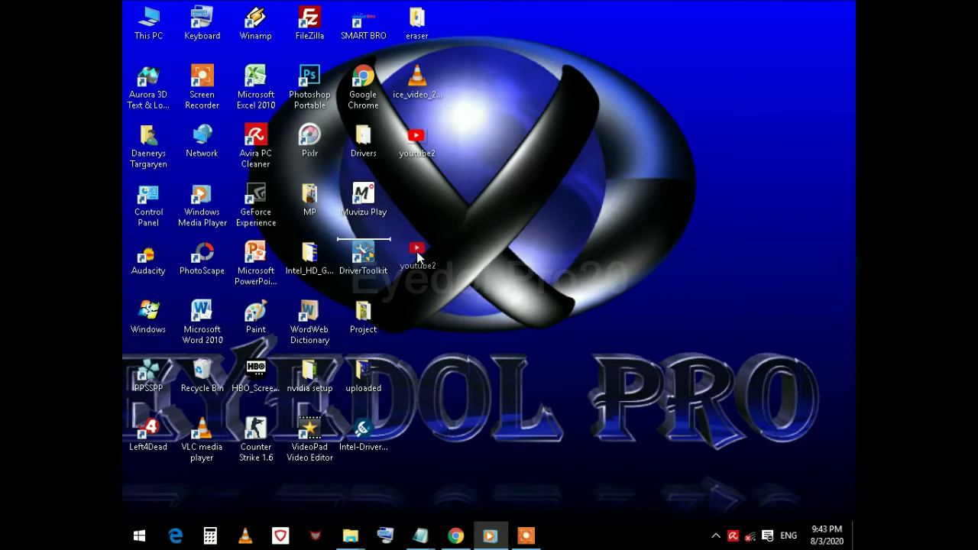
mouse_move(460, 243)
mouse_down()
mouse_move(416, 251)
mouse_move(417, 166)
mouse_up()
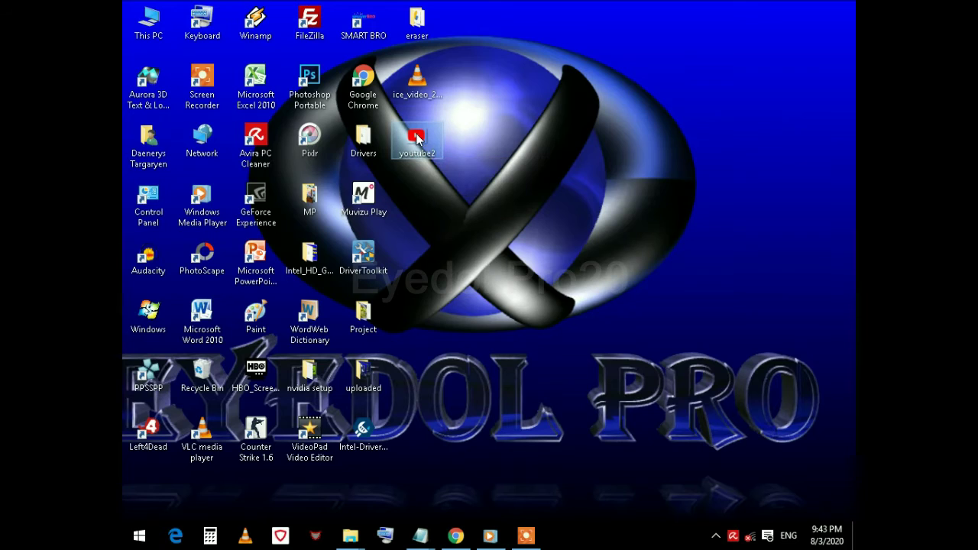
double_click(416, 138)
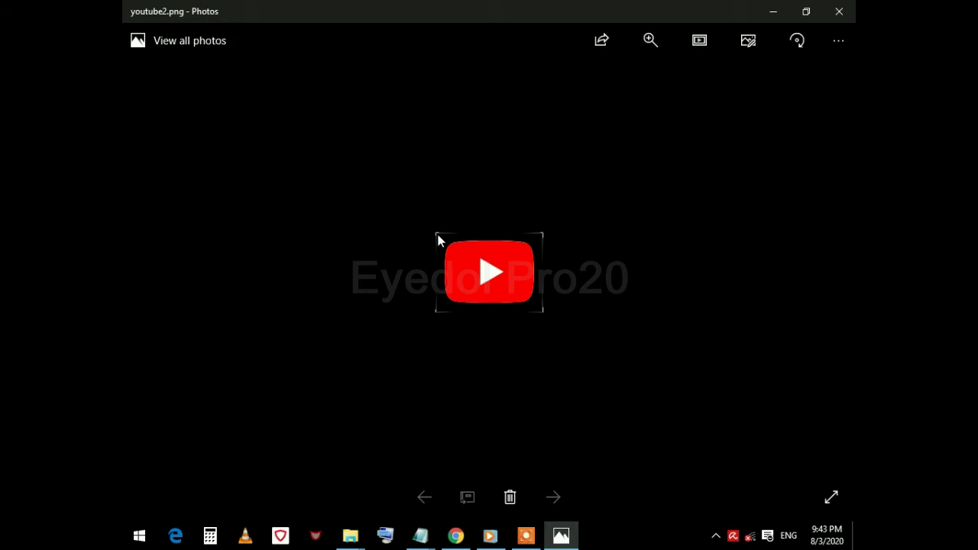
click(839, 12)
double_click(416, 138)
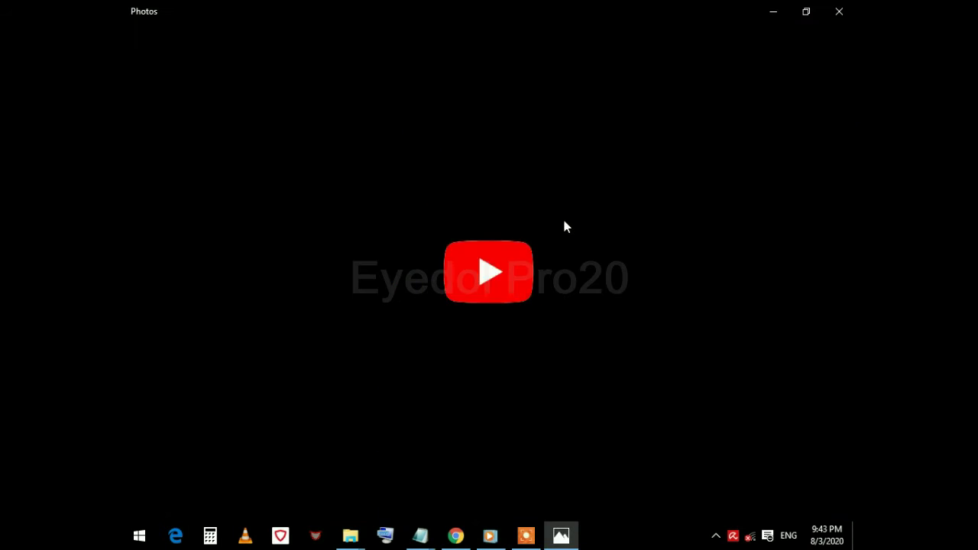
click(839, 12)
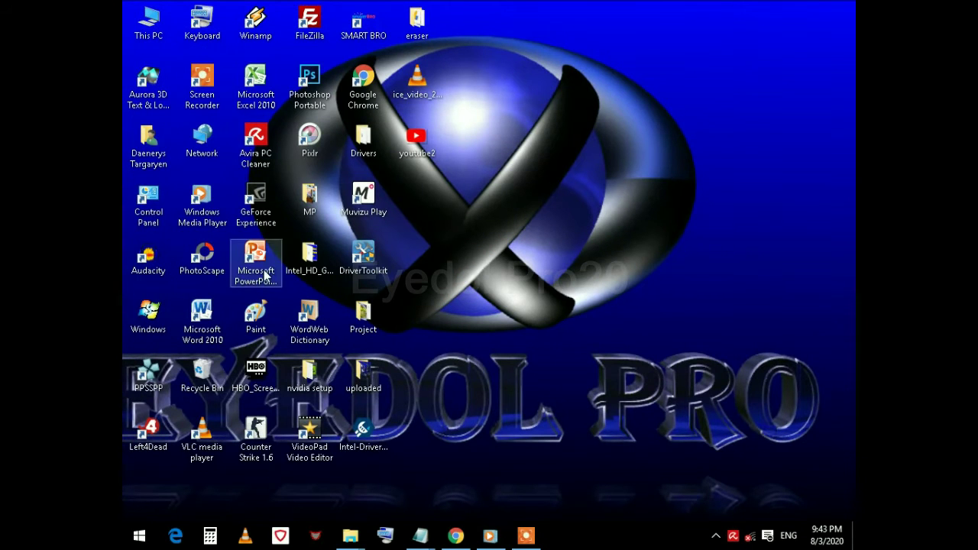
- Launch PhotoScape's Editor and open e.png from the MP > Contact folder
double_click(202, 259)
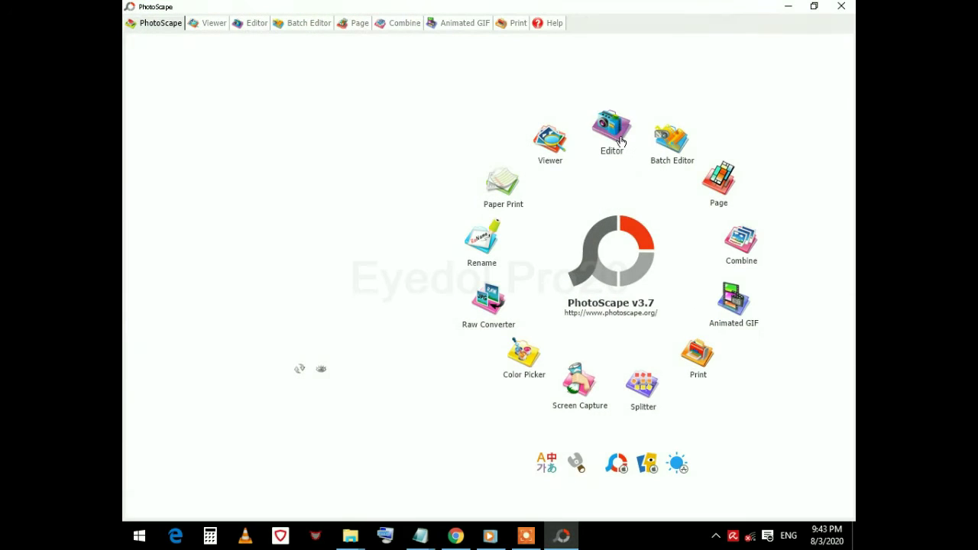
click(615, 136)
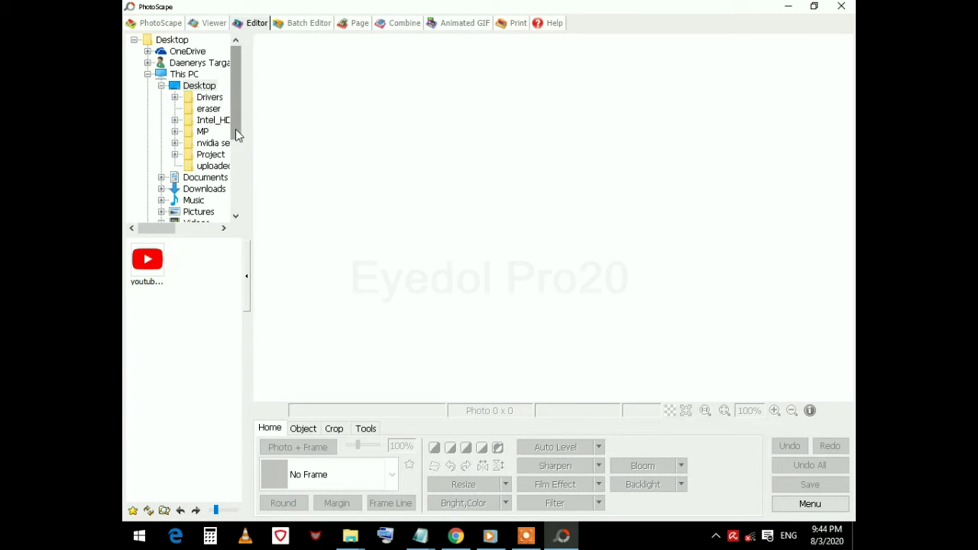
click(203, 132)
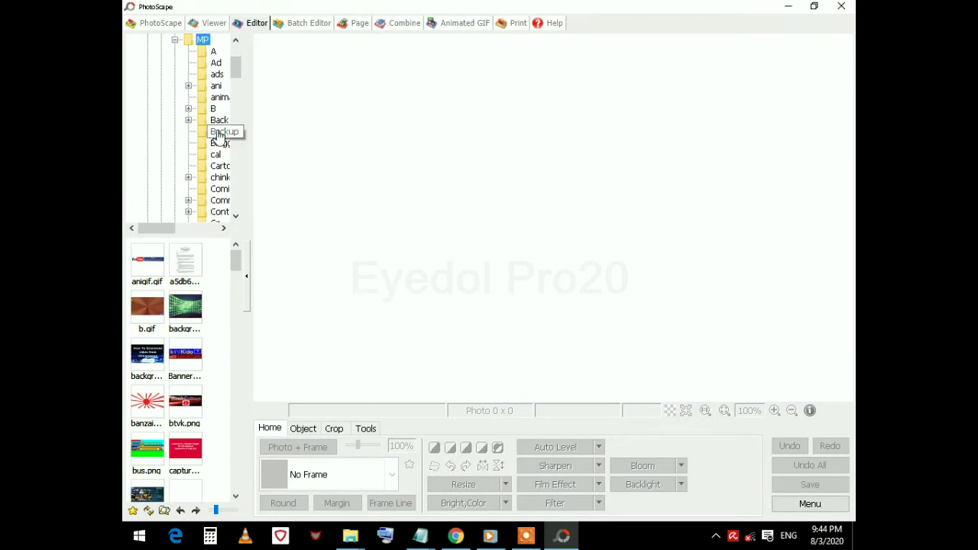
drag(164, 227, 176, 238)
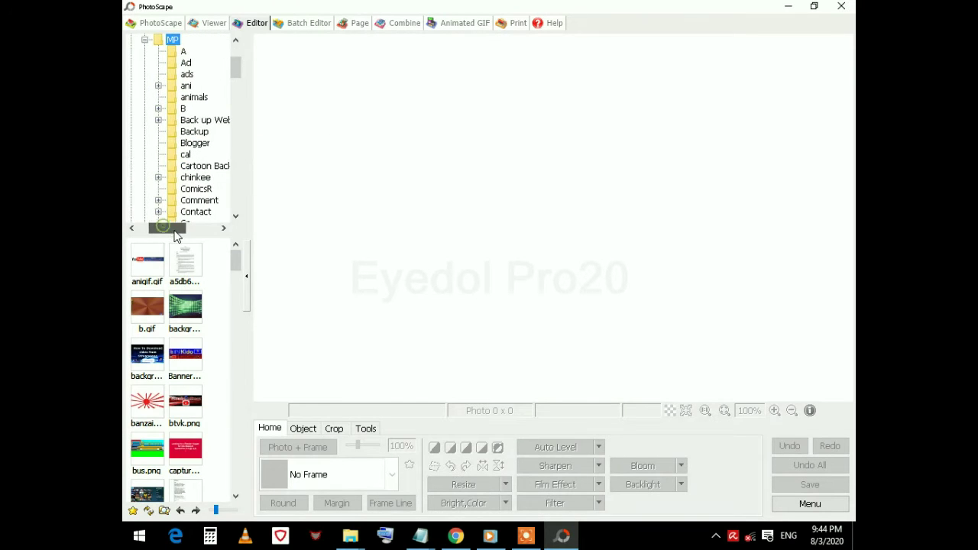
mouse_move(236, 68)
mouse_down()
mouse_move(237, 100)
mouse_move(235, 80)
mouse_up()
double_click(195, 75)
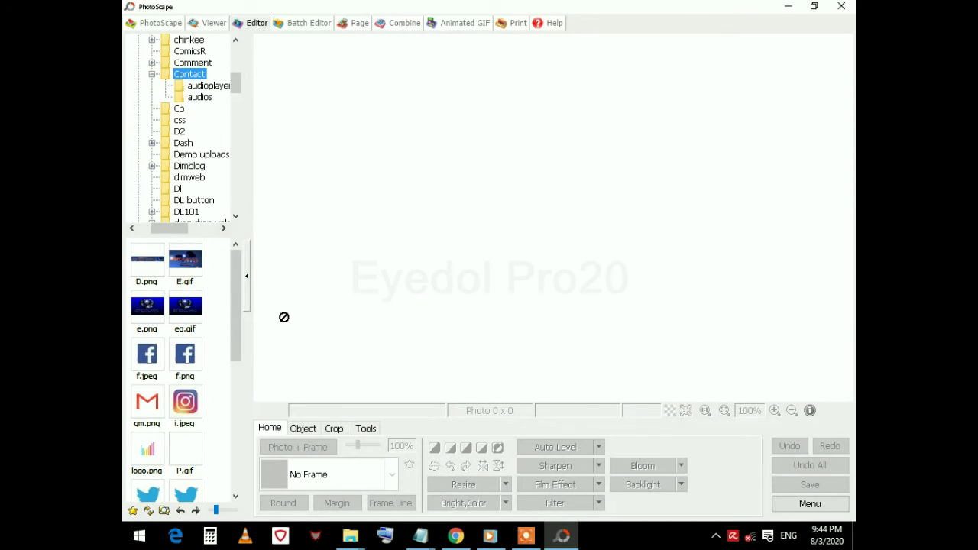
click(153, 316)
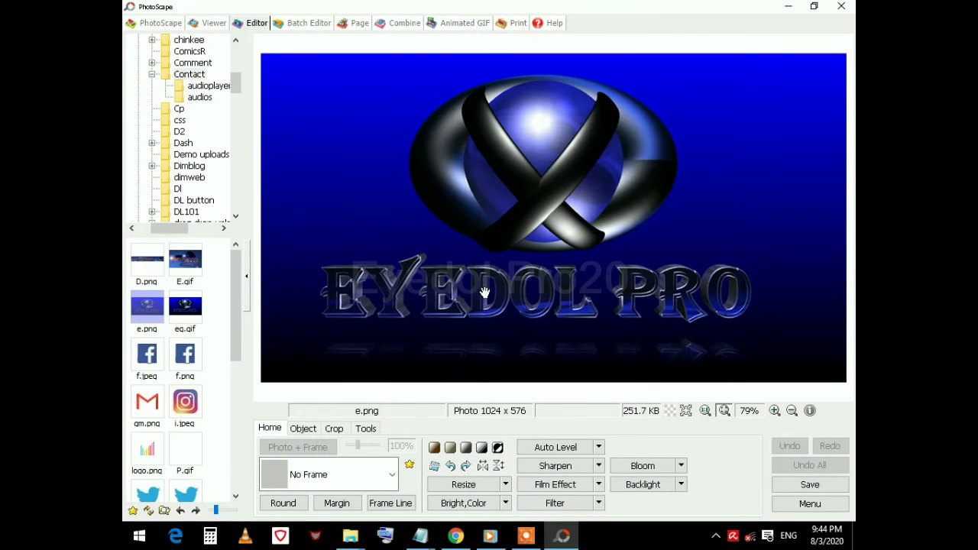
- Insert youtube2 as a photo object on the wallpaper with default opacity
click(304, 429)
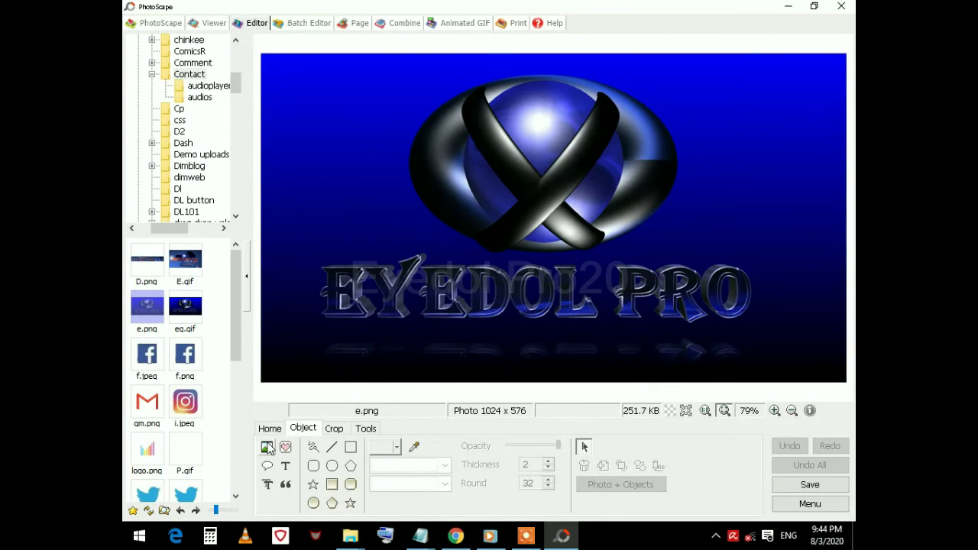
click(267, 447)
click(296, 433)
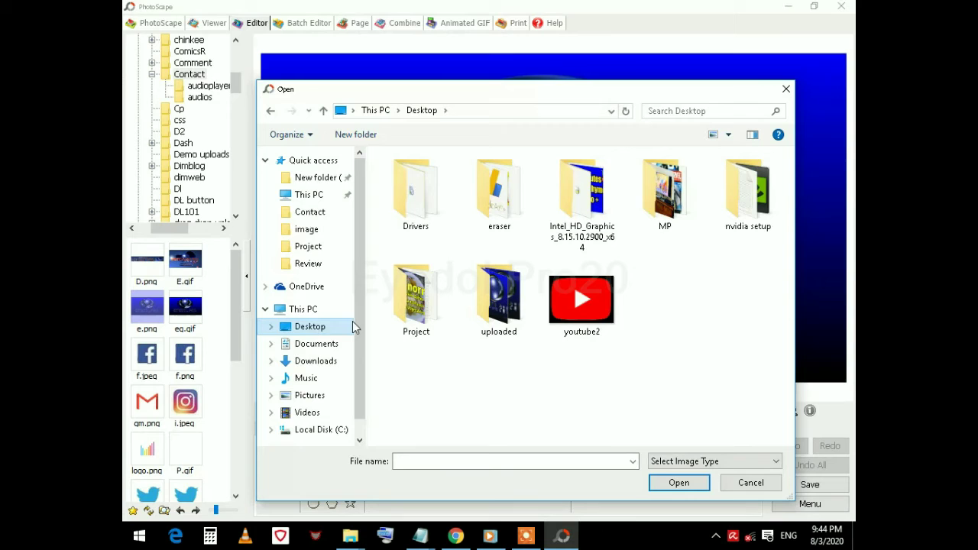
click(578, 313)
click(672, 485)
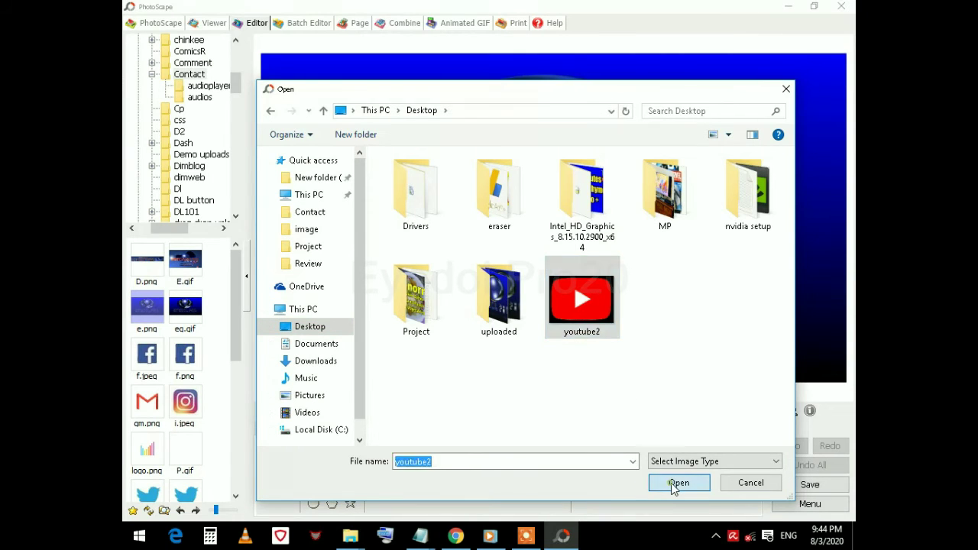
click(462, 377)
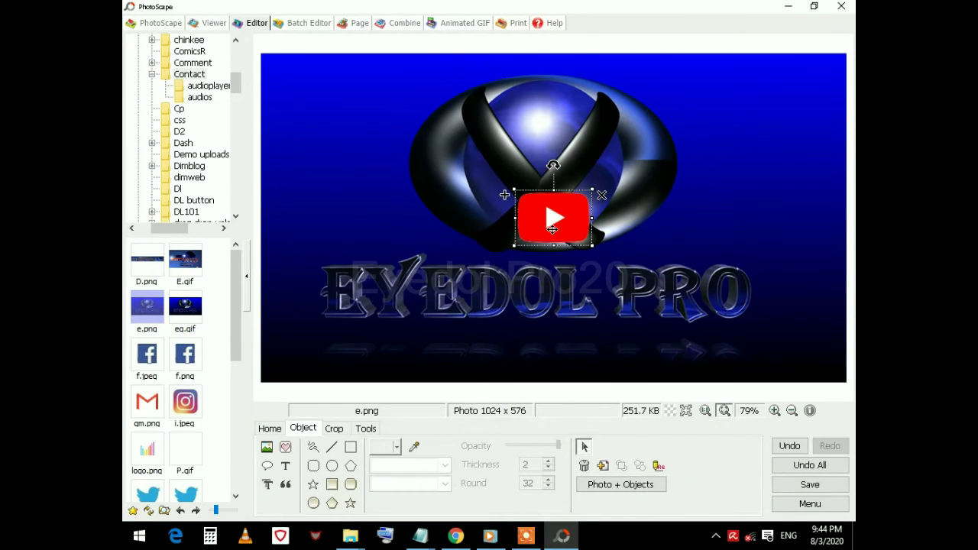
- Move the YouTube logo to the right of PRO and save e.png
mouse_move(552, 228)
mouse_down()
mouse_move(339, 143)
mouse_move(329, 111)
mouse_up()
mouse_move(684, 122)
mouse_down()
mouse_move(769, 104)
mouse_move(792, 323)
mouse_move(353, 276)
mouse_move(311, 323)
mouse_move(330, 183)
mouse_move(847, 221)
mouse_move(655, 163)
mouse_move(524, 191)
mouse_move(541, 199)
mouse_move(538, 190)
mouse_up()
click(740, 191)
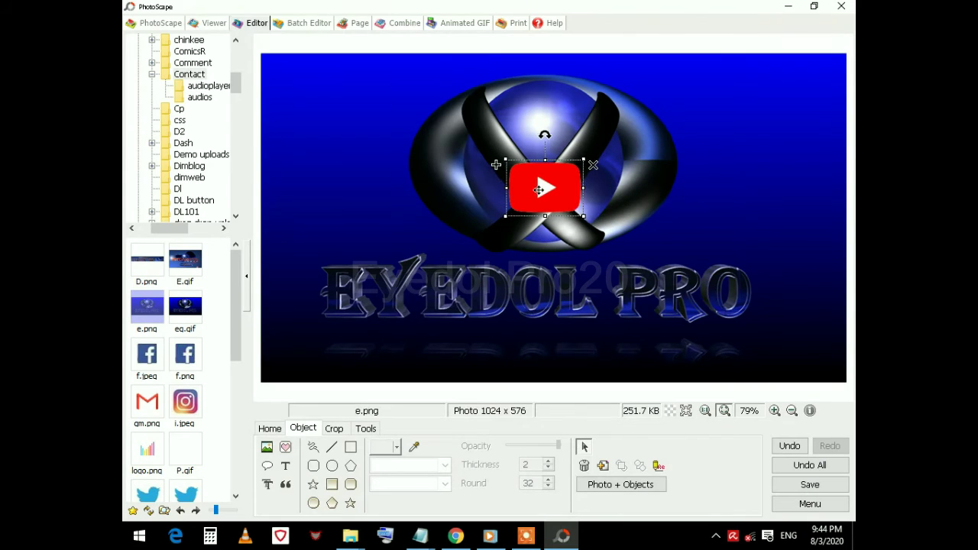
click(711, 228)
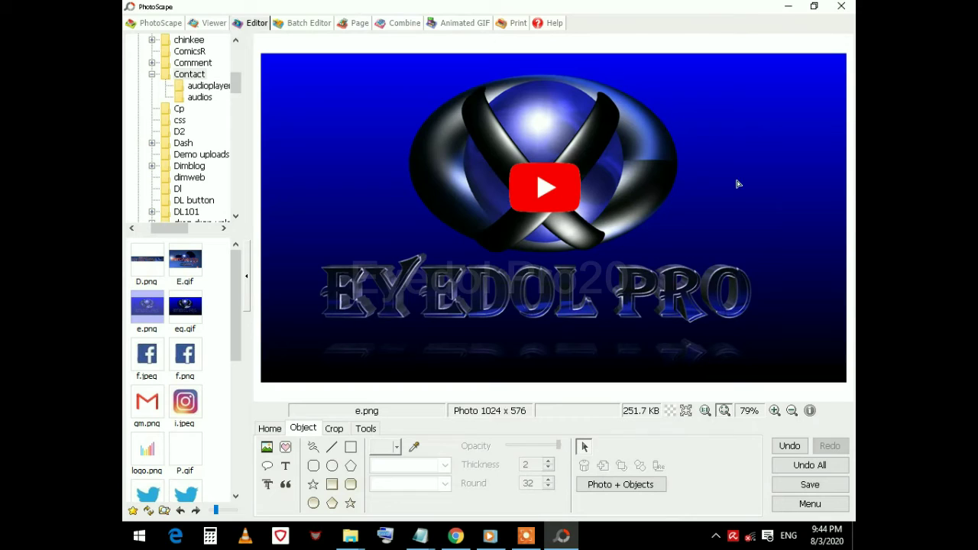
drag(555, 195, 807, 304)
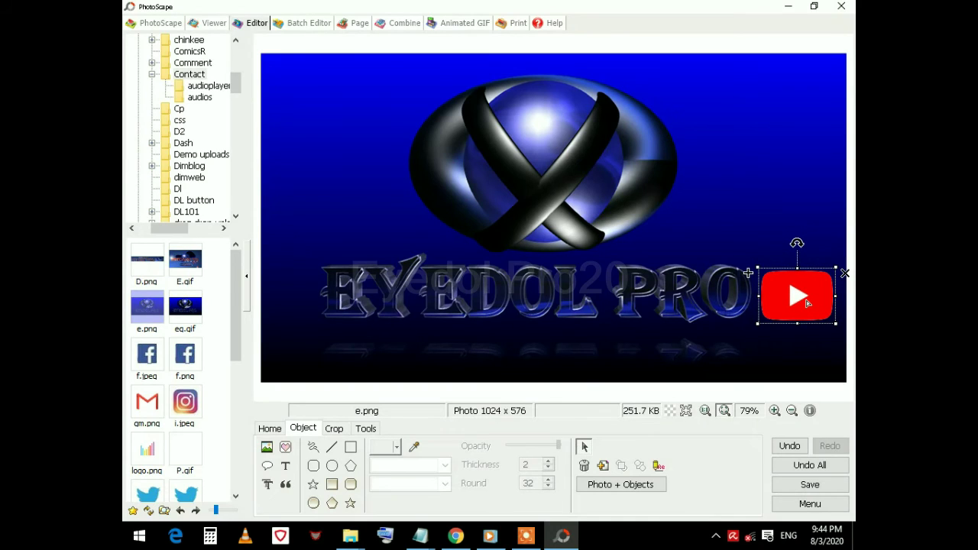
click(743, 212)
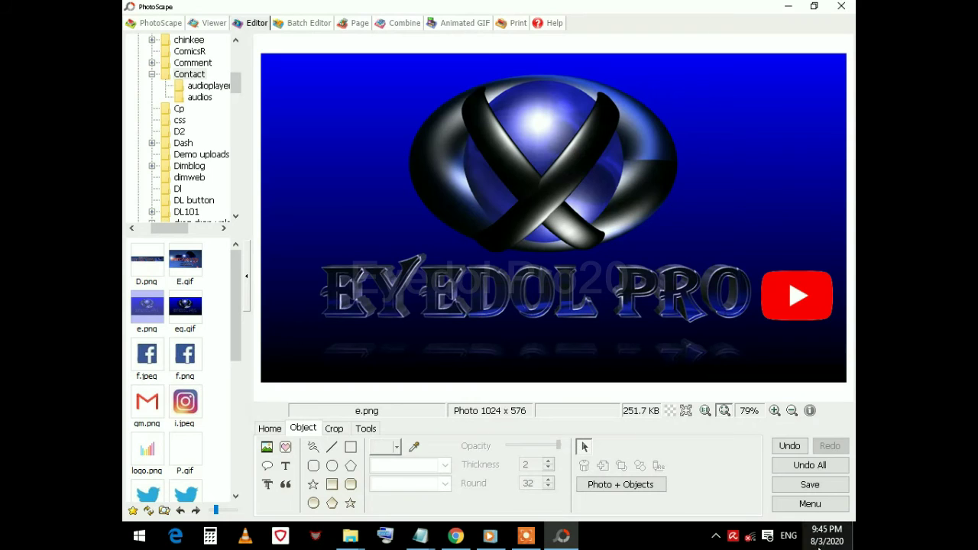
click(809, 484)
click(329, 124)
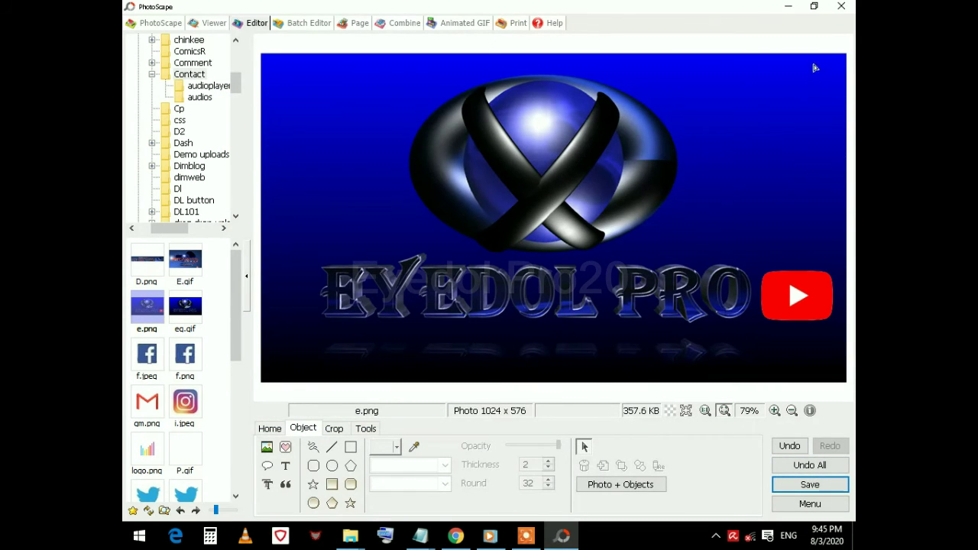
- Close PhotoScape, then preview youtube2.png in Windows Photos and close it
click(841, 6)
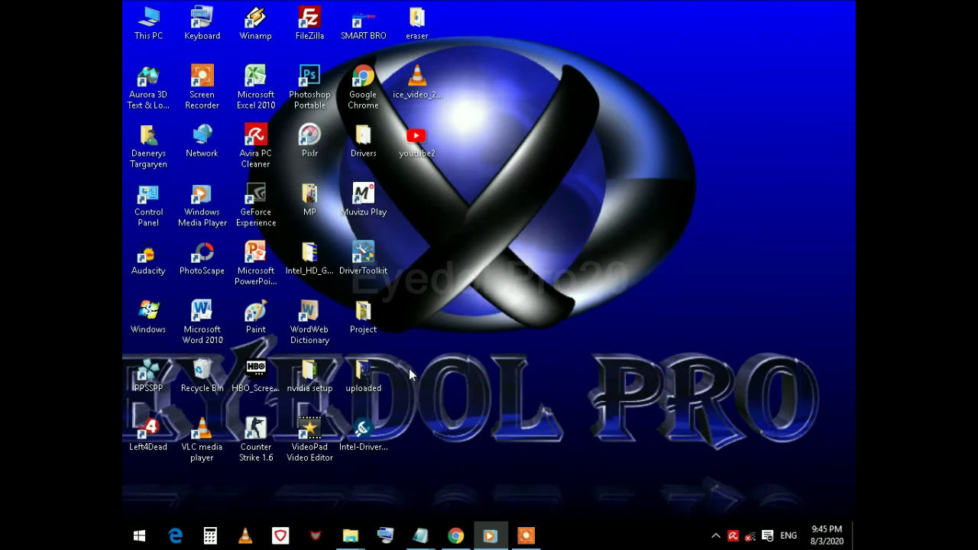
double_click(419, 145)
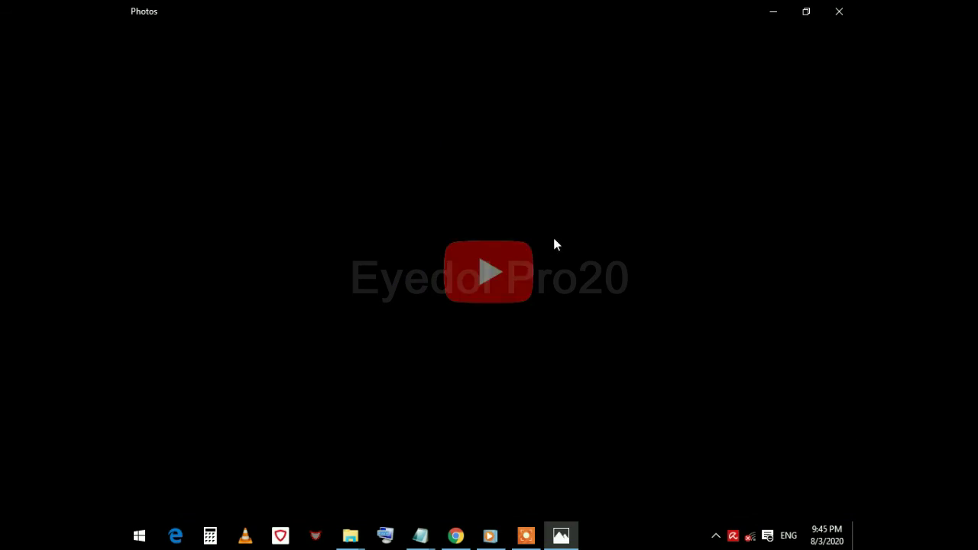
click(839, 11)
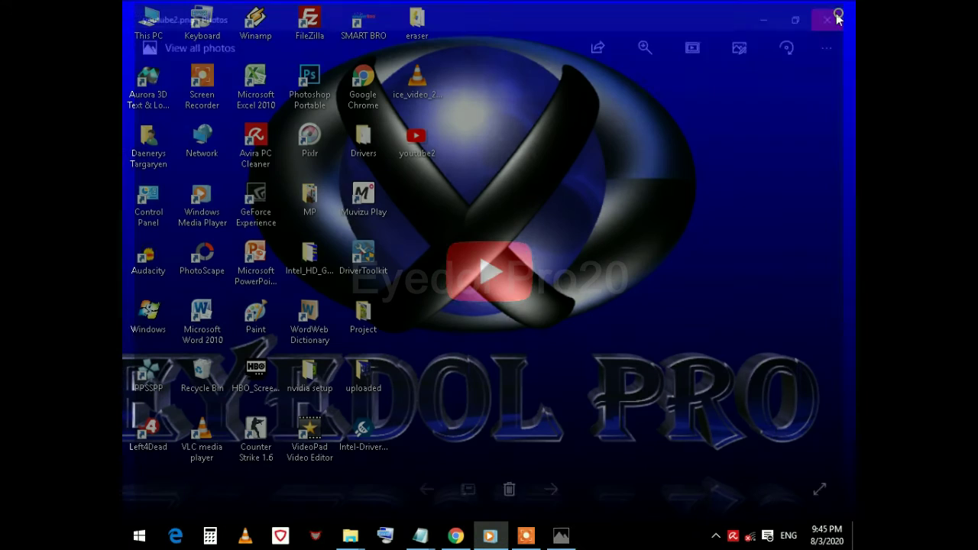